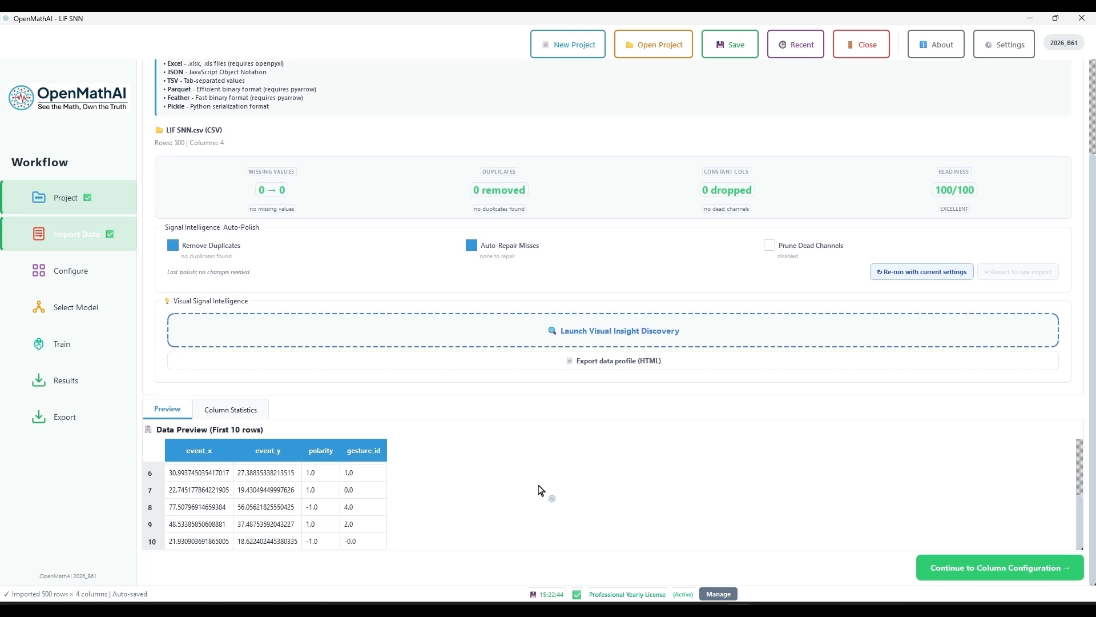
Check the first rows of the imported LIF SNN.csv data and continue to column configuration
scroll(540, 490, up, 3)
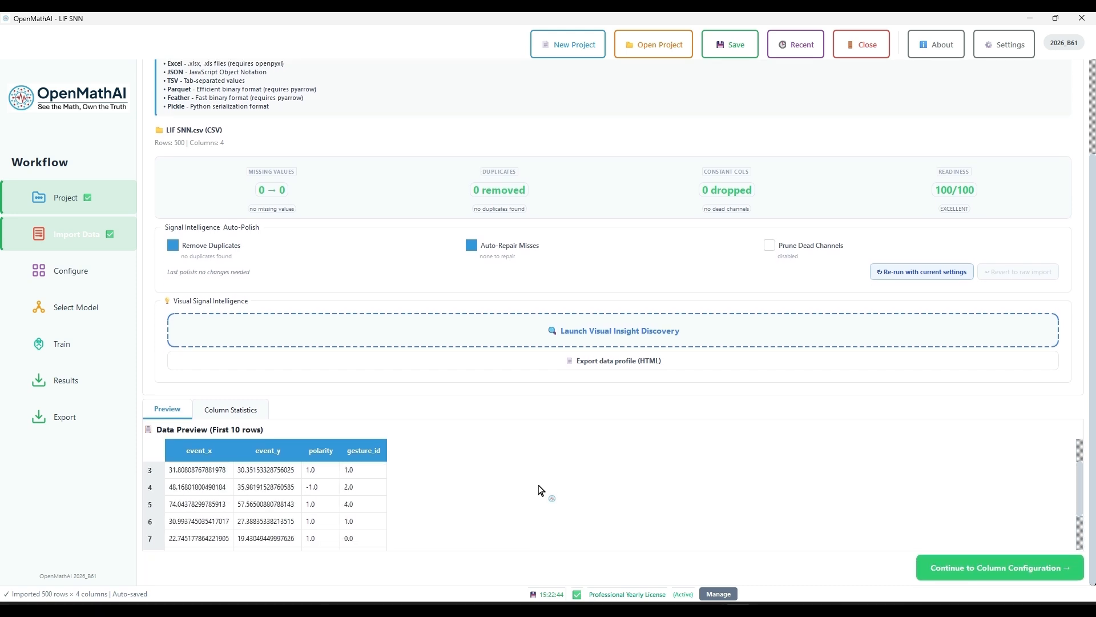
scroll(539, 490, down, 3)
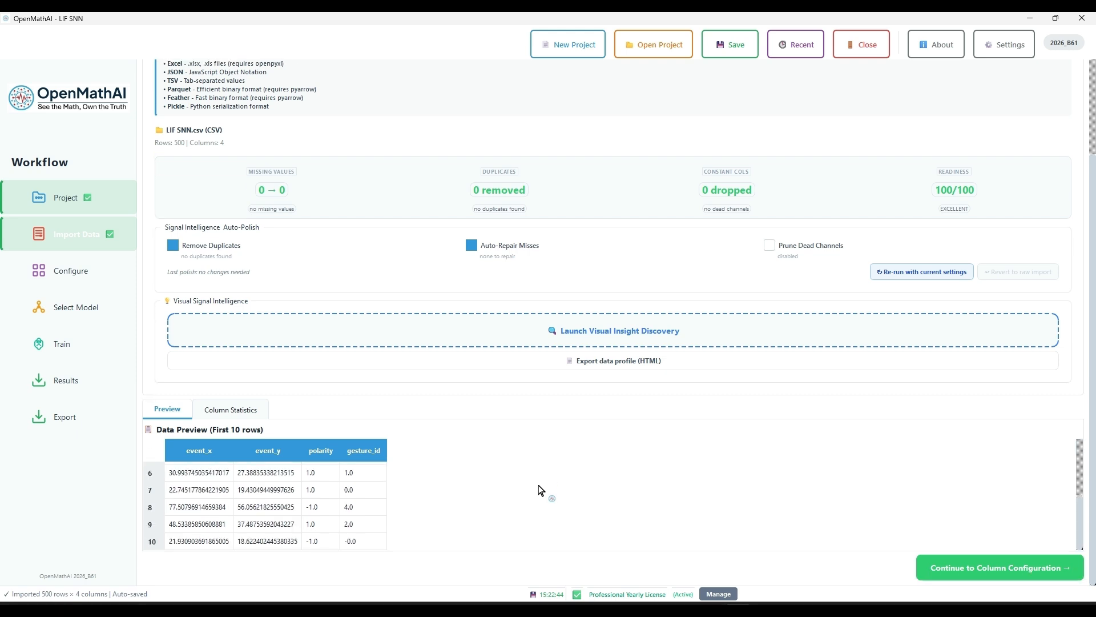
click(946, 557)
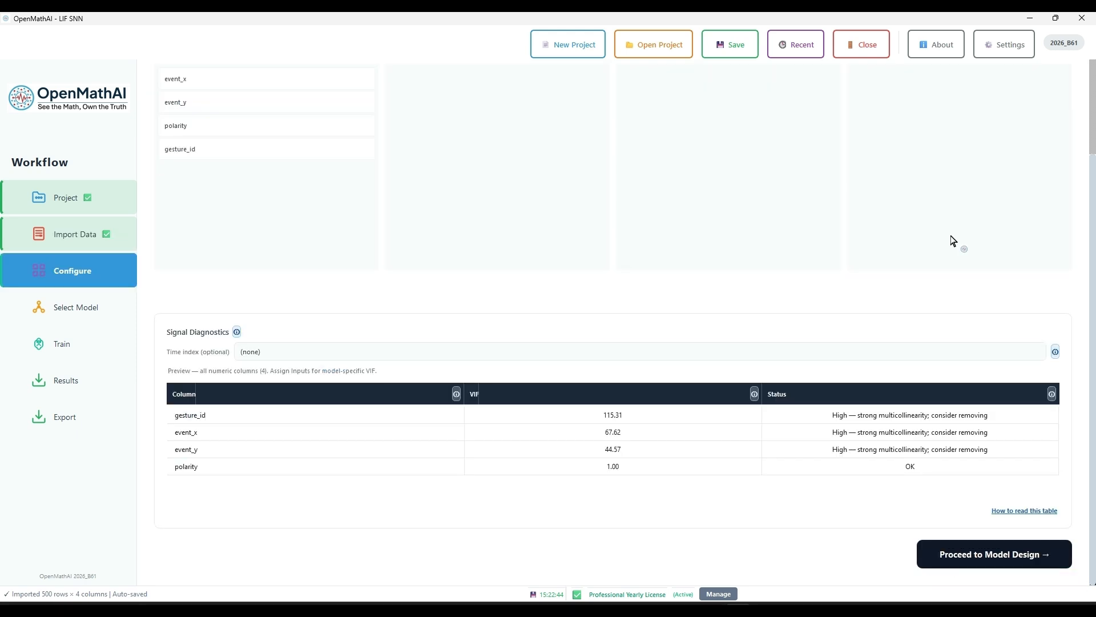
Enable the dynamic case with states, assign event_x to the inputs, and apply Smart Suggest to assign the signal roles
click(950, 98)
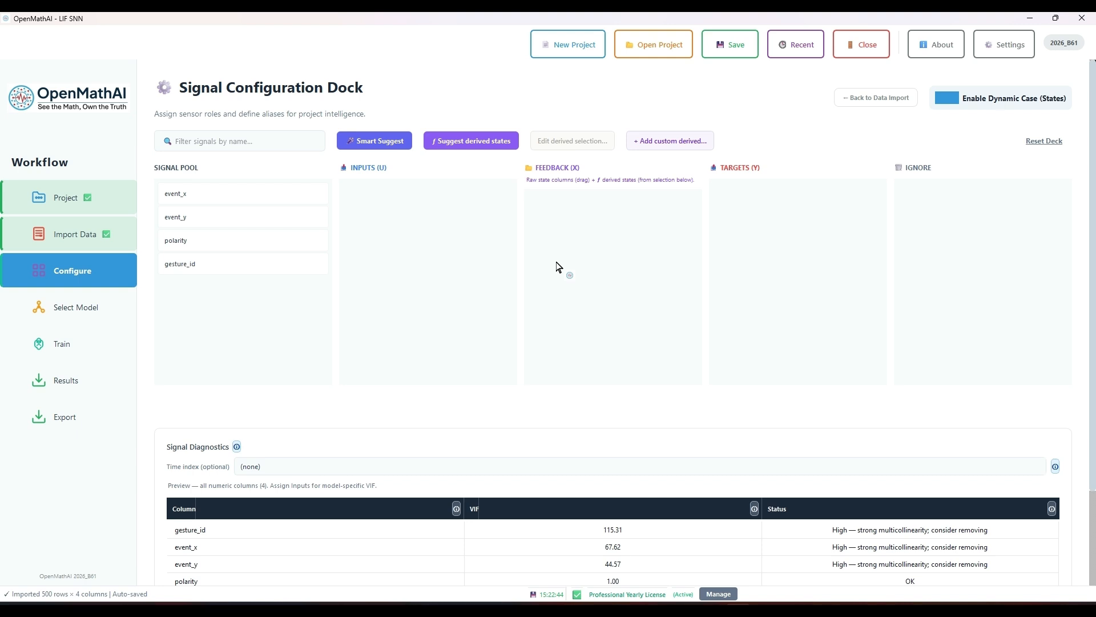
drag(240, 198, 411, 234)
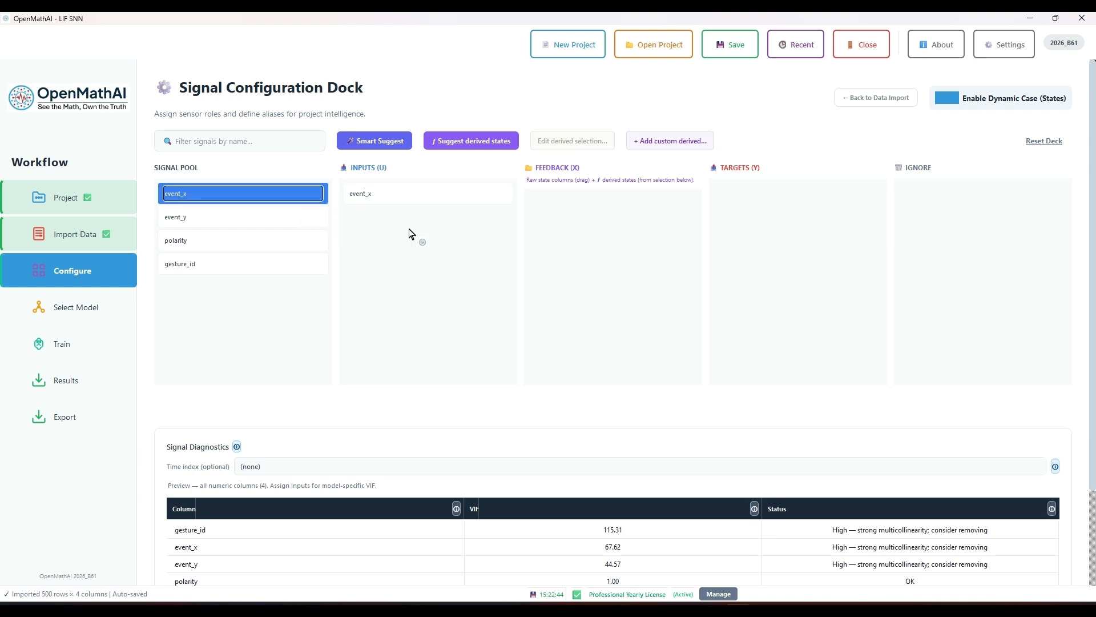
click(398, 143)
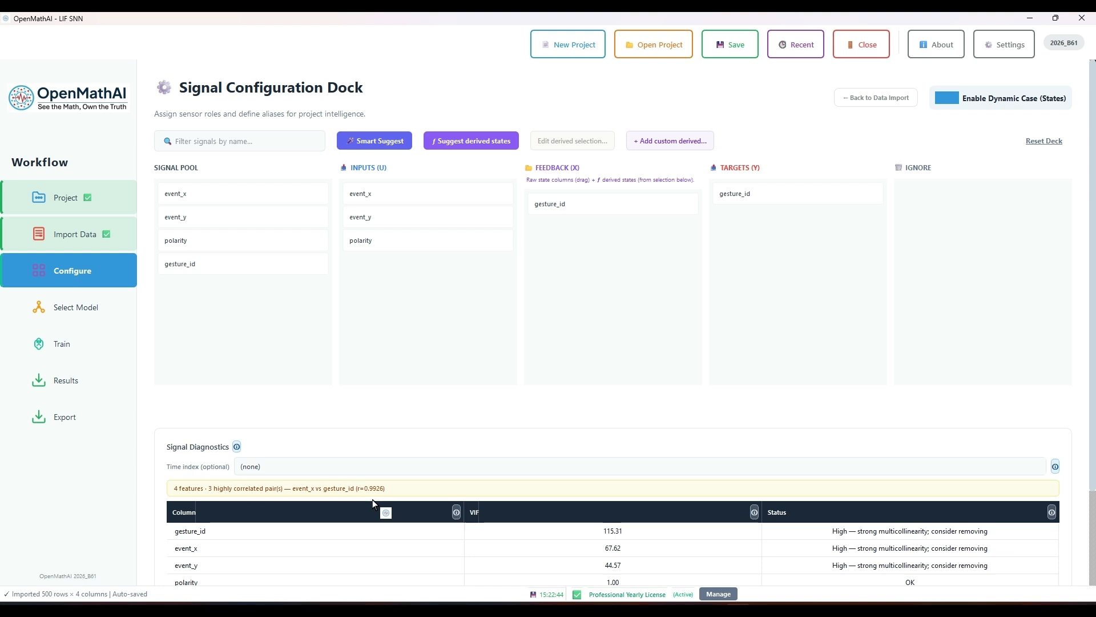
Check the signal diagnostics table and proceed to model design
scroll(239, 529, down, 1)
scroll(238, 526, down, 1)
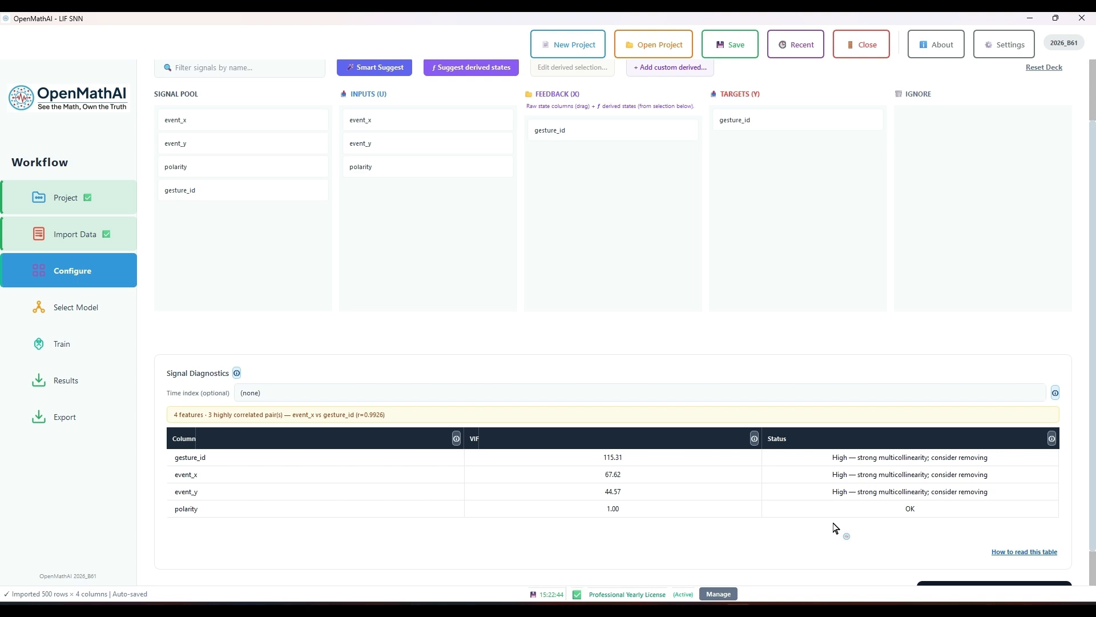
scroll(836, 528, down, 1)
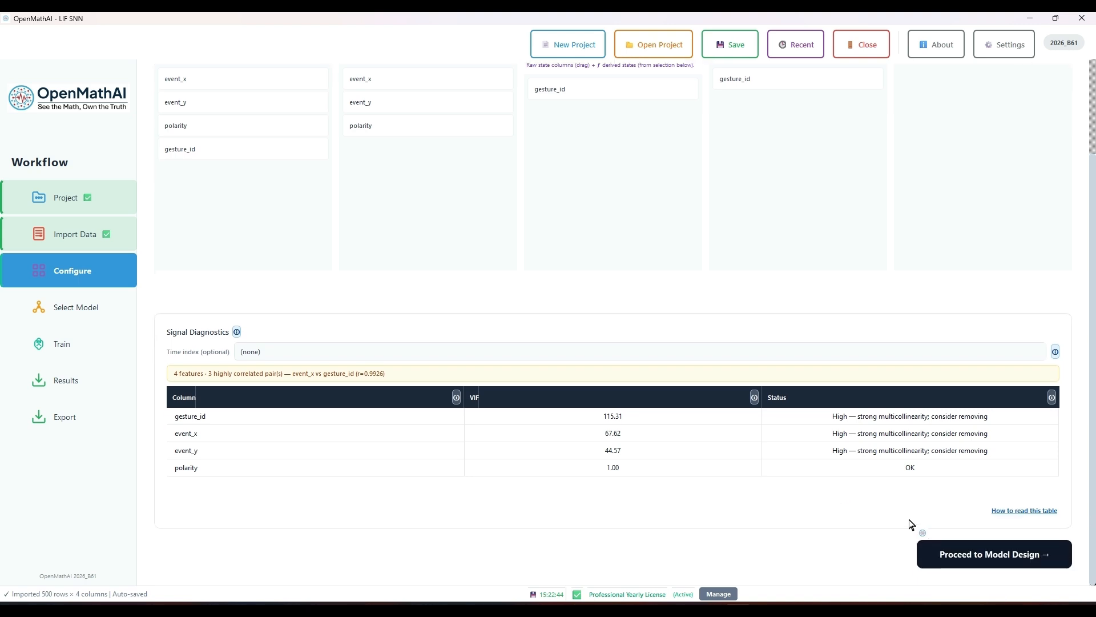
click(940, 554)
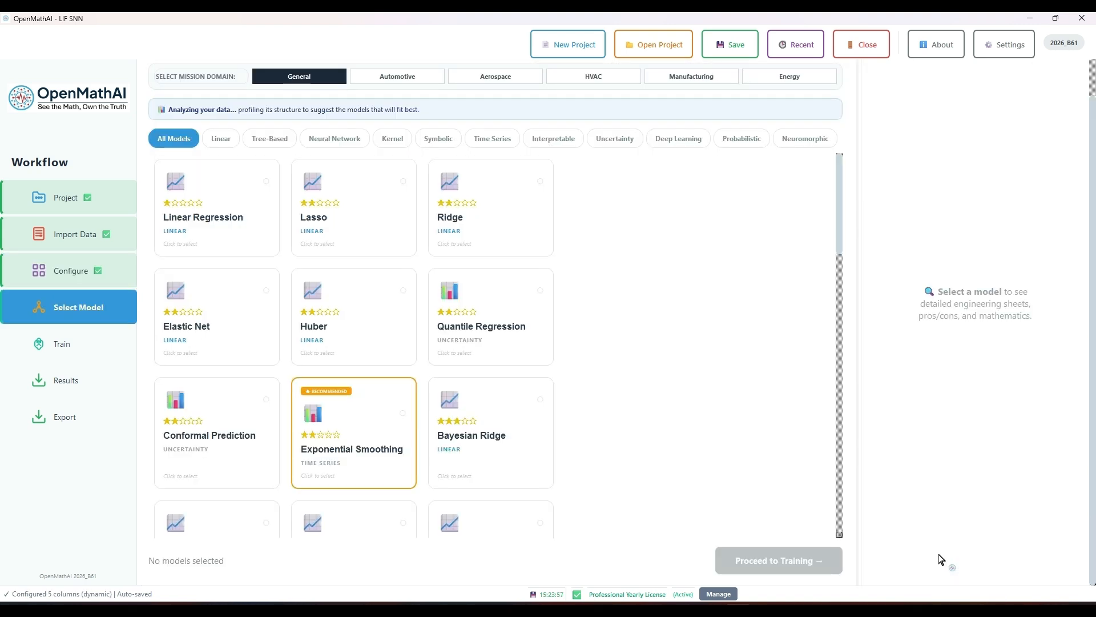
Select the LIF SNN neuromorphic model, look over its engineering sheet, and proceed to training
scroll(659, 457, down, 10)
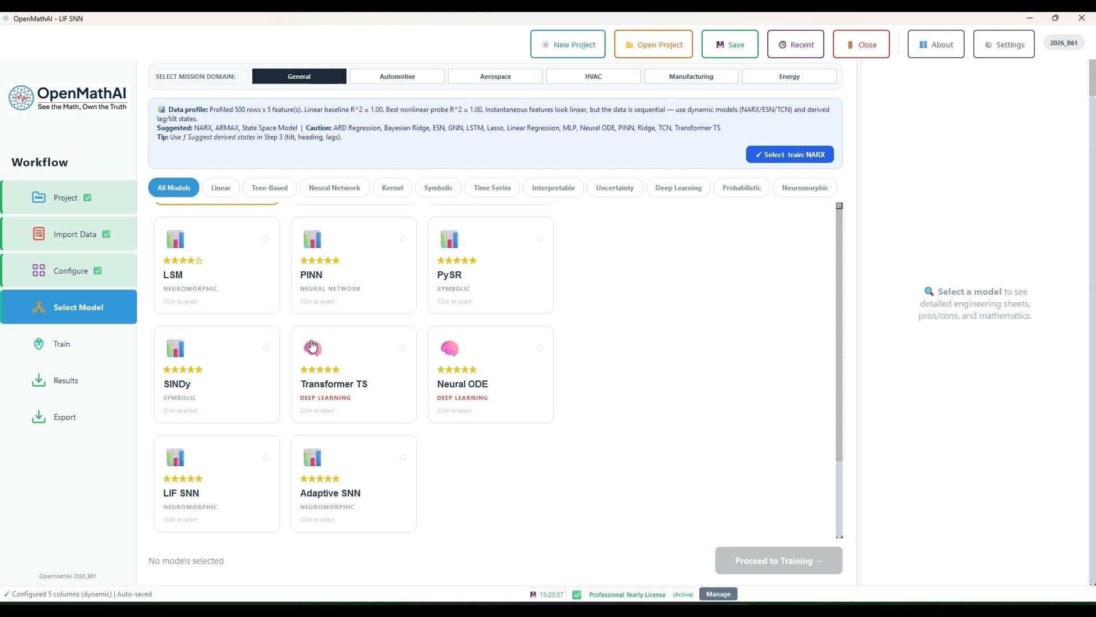
click(236, 468)
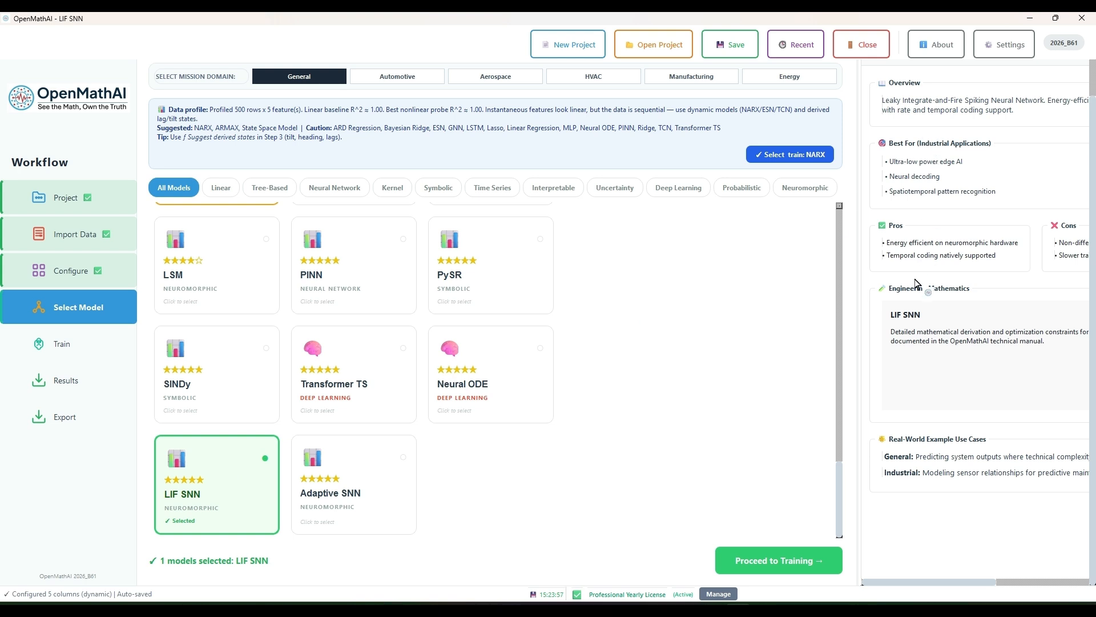
scroll(1059, 296, right, 5)
scroll(1059, 296, left, 5)
click(801, 560)
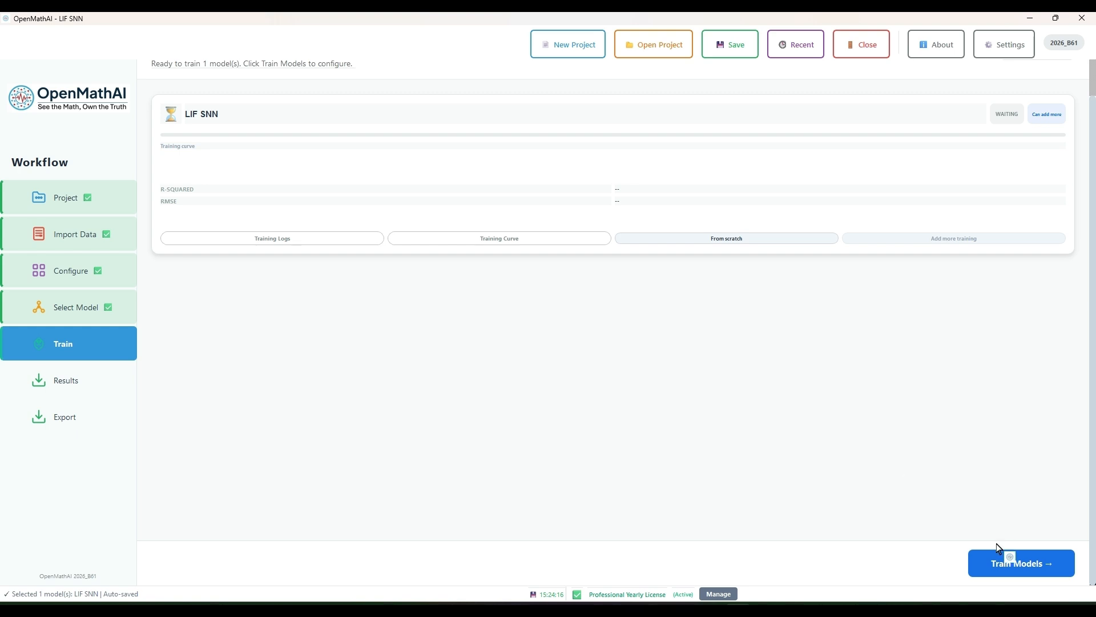
Review the general, model and preprocessing parameters, and train LIF SNN from scratch with the default settings
click(1003, 573)
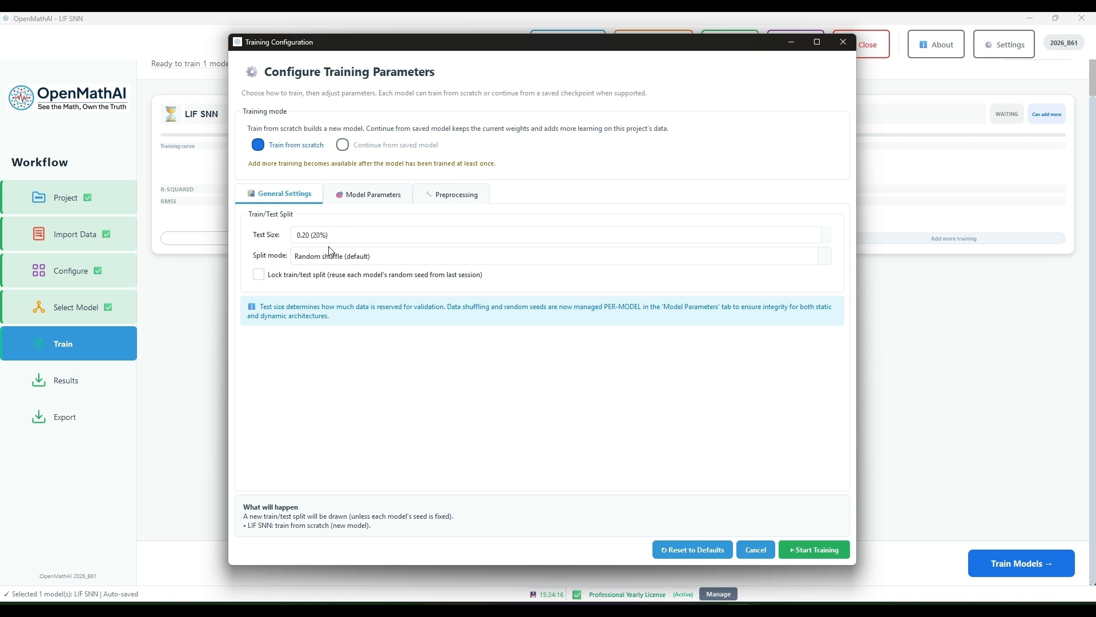
click(384, 202)
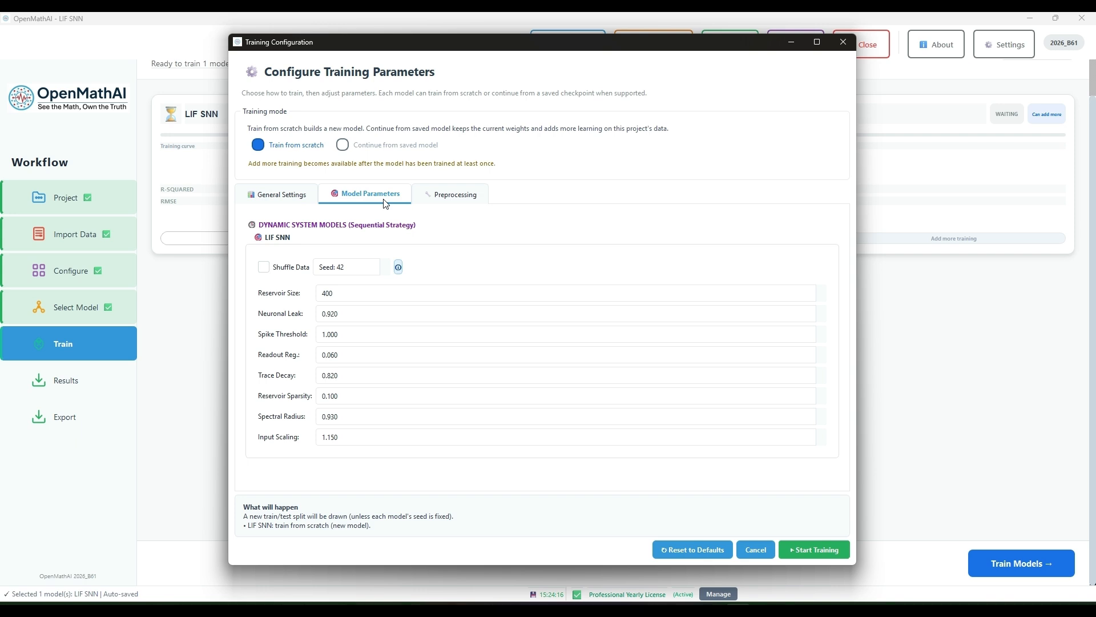
click(444, 195)
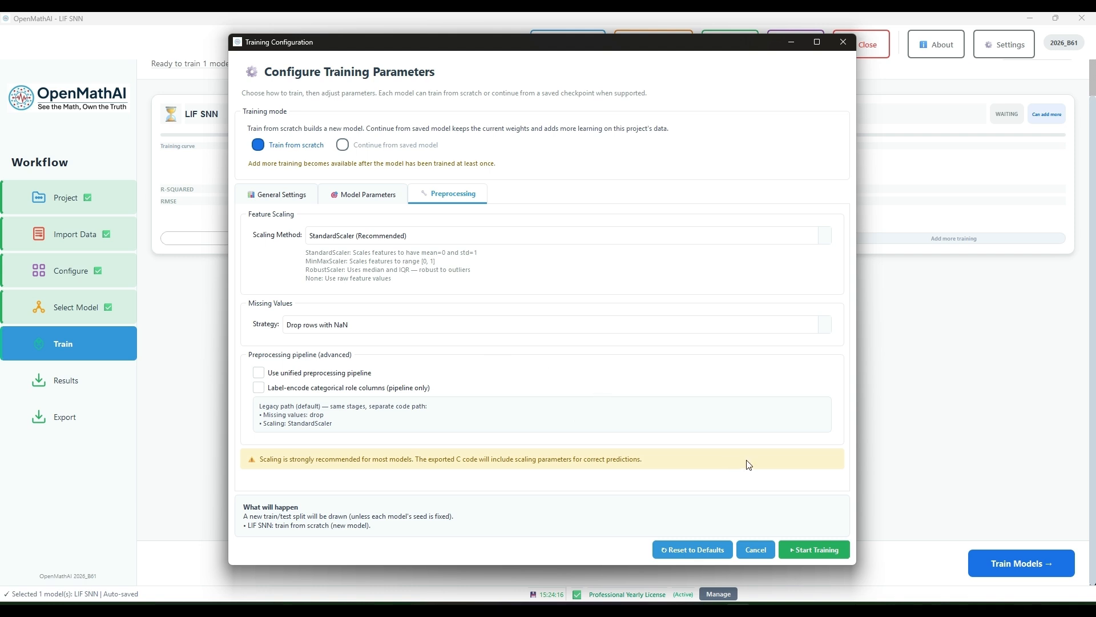
click(815, 548)
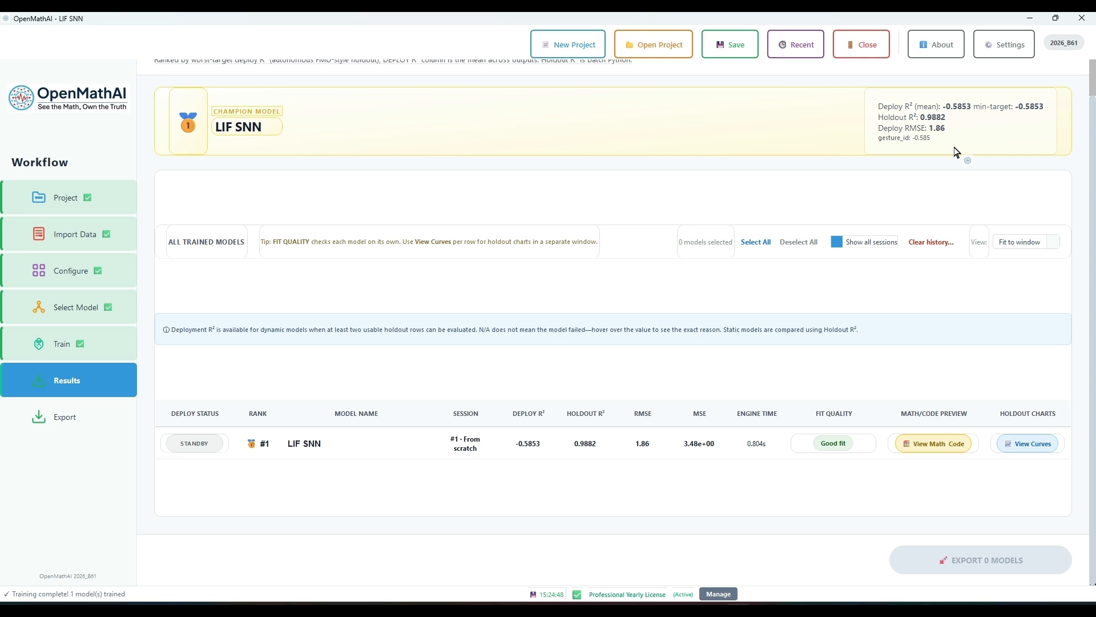
Select all trained models for export and clear that selection again
click(1020, 250)
click(948, 261)
click(763, 244)
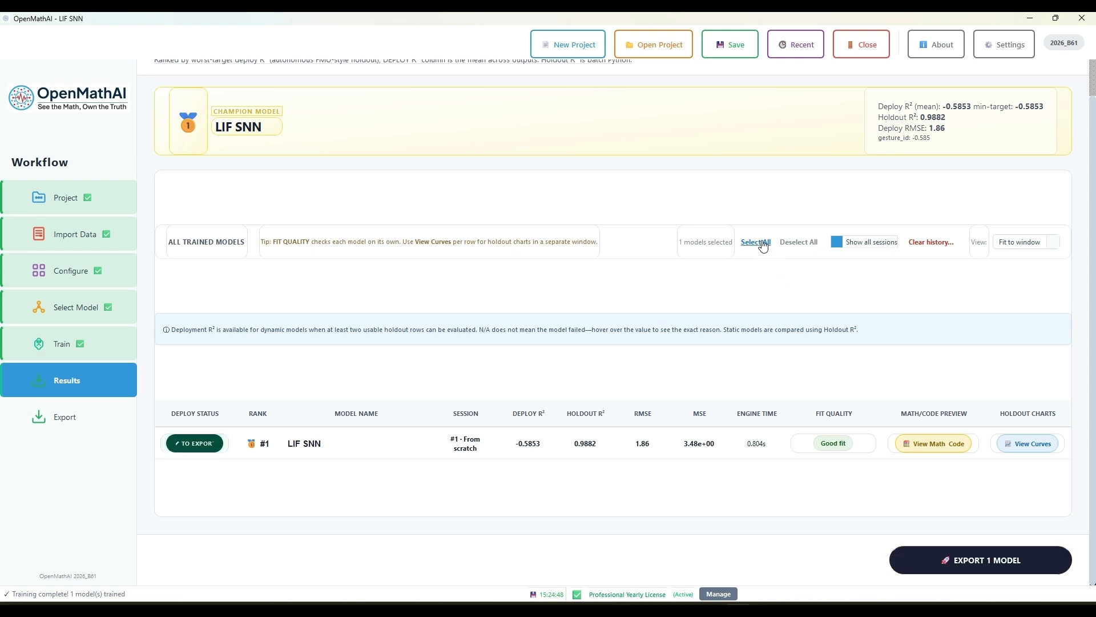
click(793, 248)
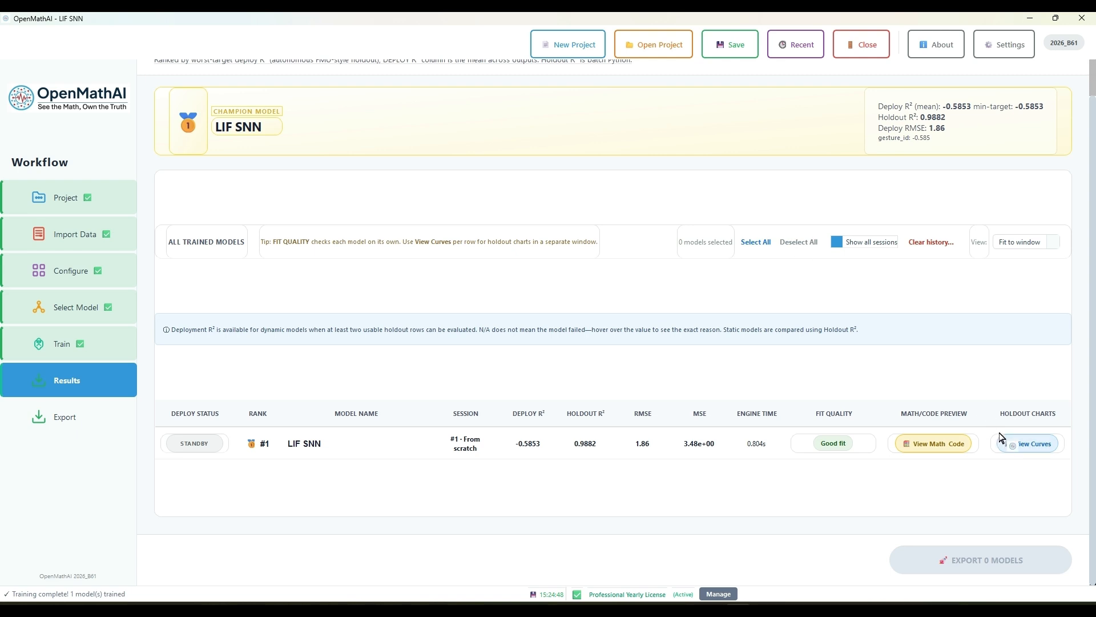
View the holdout parity, residual and histogram charts of the LIF SNN model and close them
click(1028, 443)
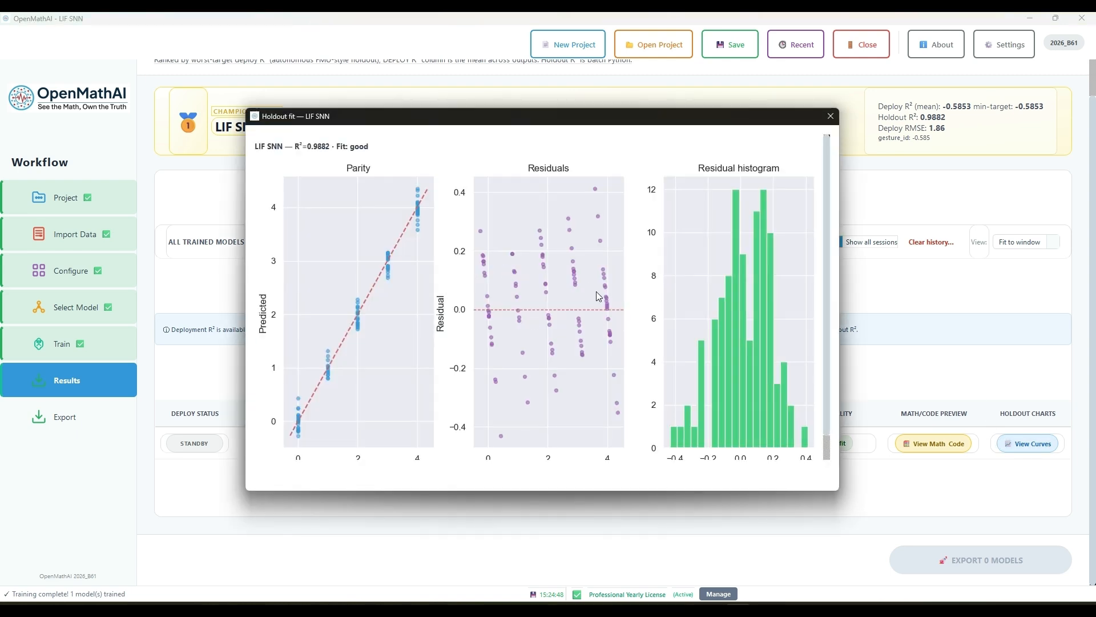
click(830, 116)
Open the math and code preview of the LIF SNN model and examine its equations and generated code
click(923, 448)
scroll(638, 336, down, 10)
scroll(637, 331, up, 9)
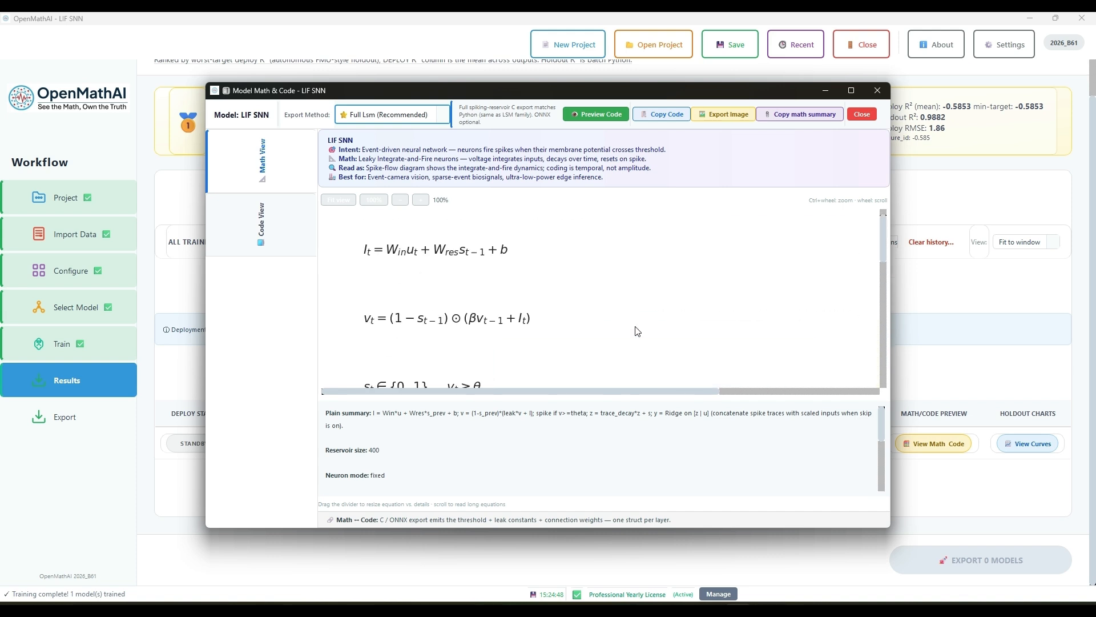
scroll(638, 331, down, 1)
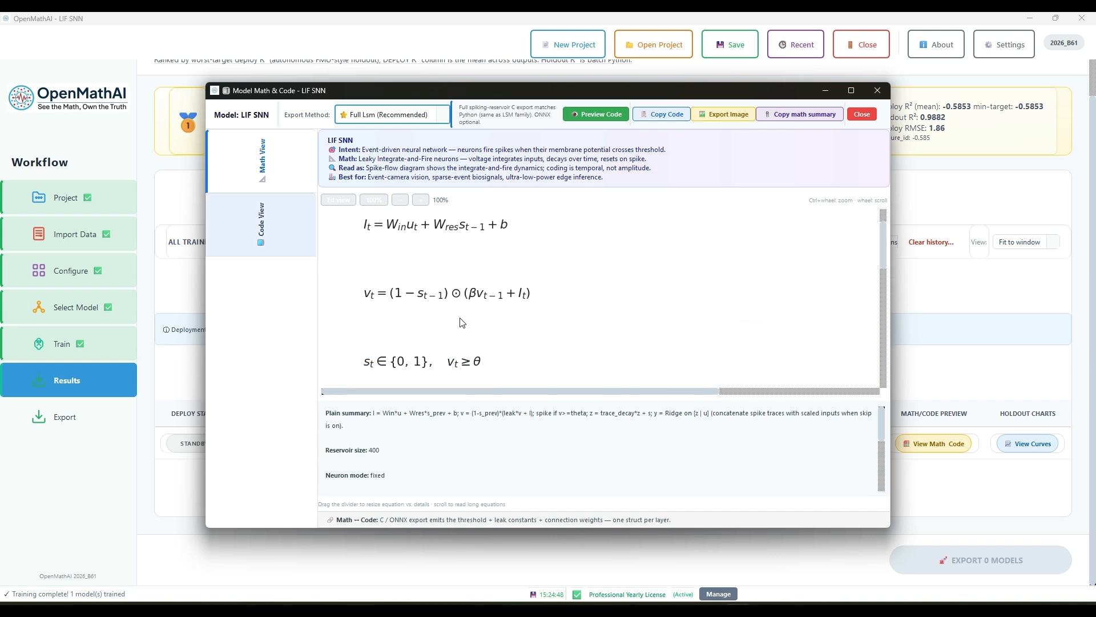
scroll(461, 318, down, 15)
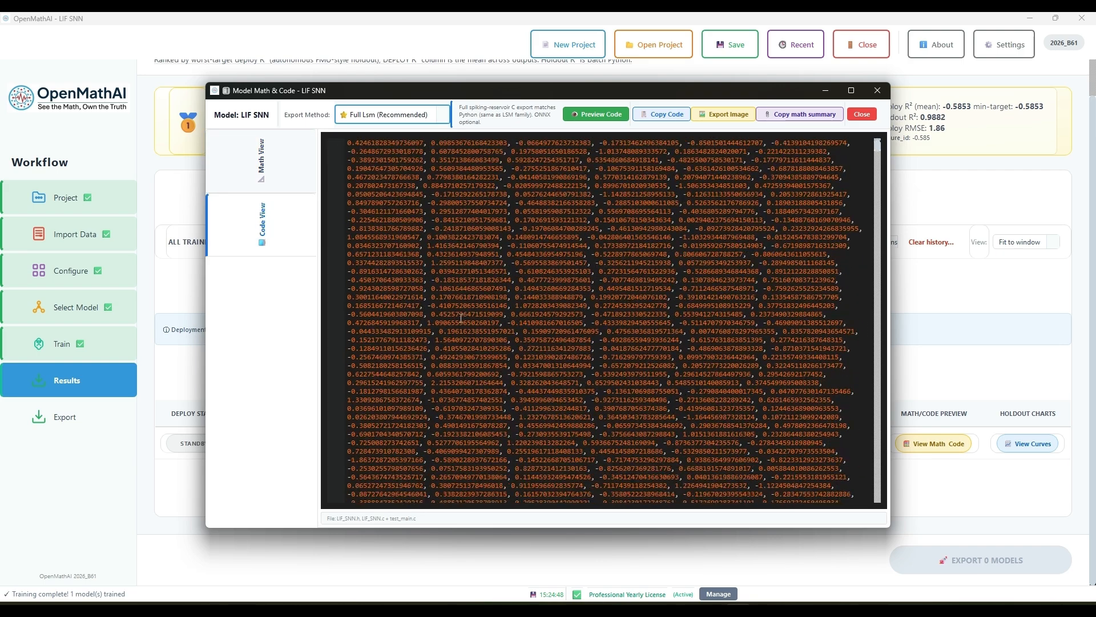
scroll(461, 318, down, 2)
Examine the LIF SNN inference diagram in a maximized math view with an enlarged equation area, and close the preview
click(268, 178)
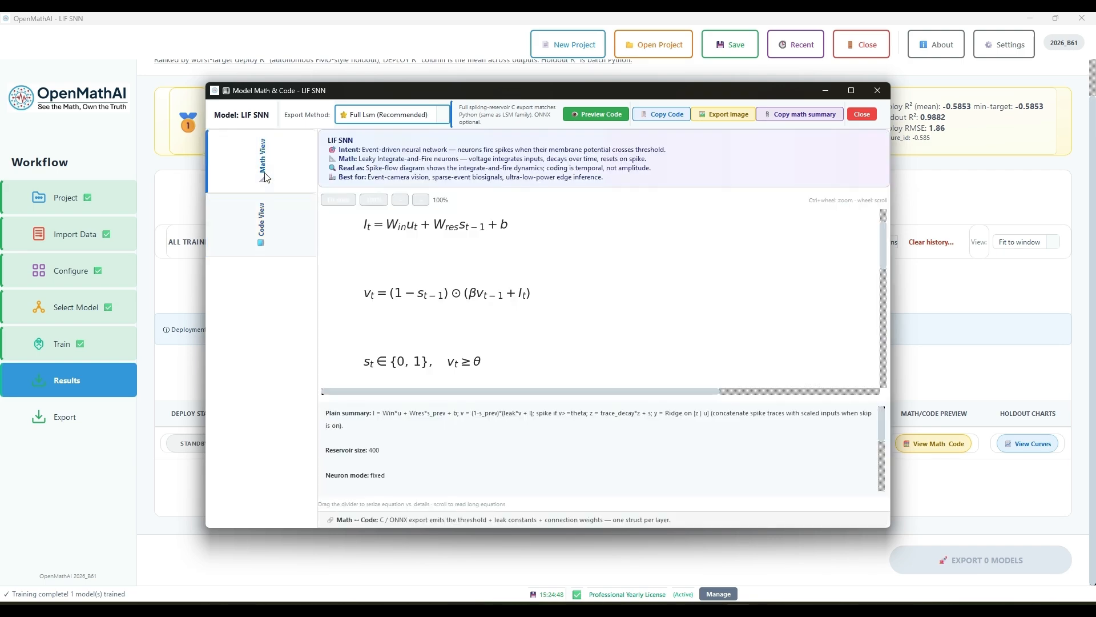
scroll(488, 295, down, 6)
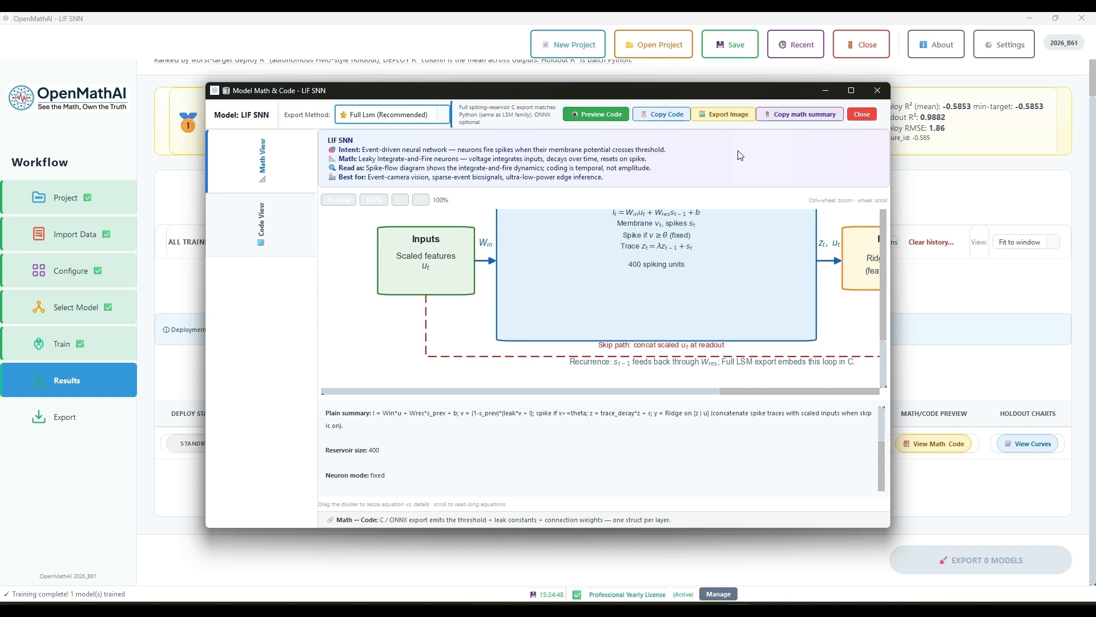
click(851, 90)
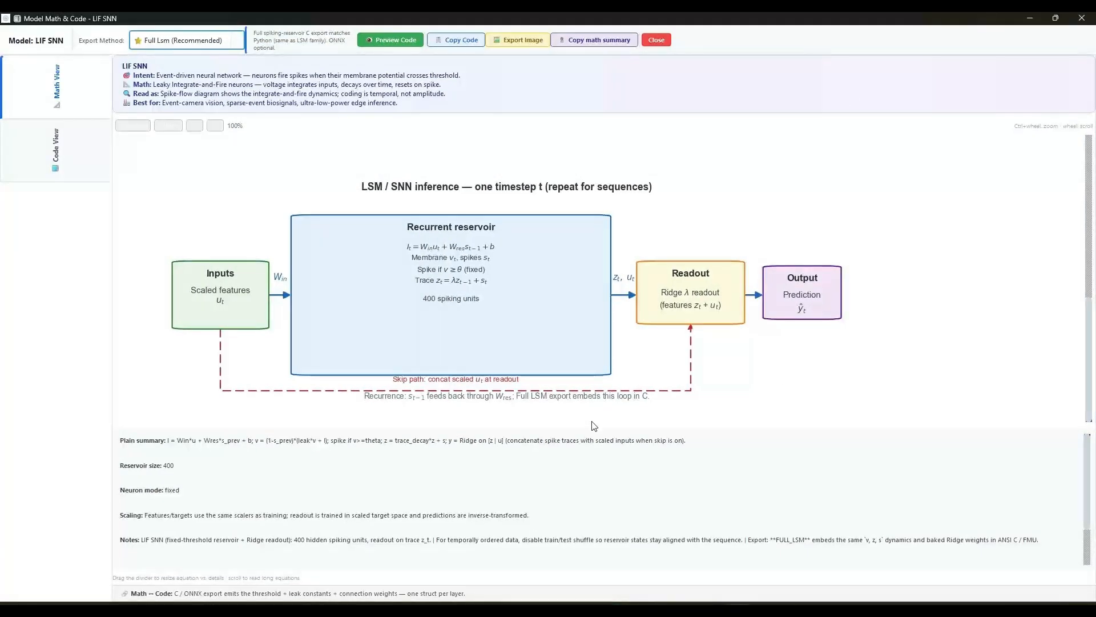
drag(593, 428, 583, 557)
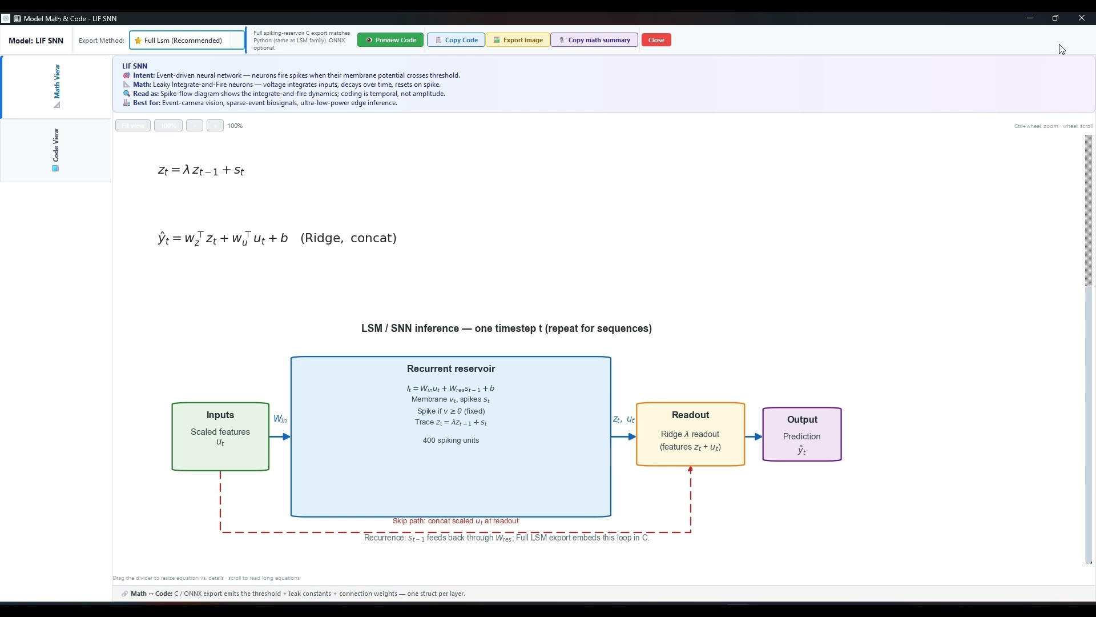
click(1082, 22)
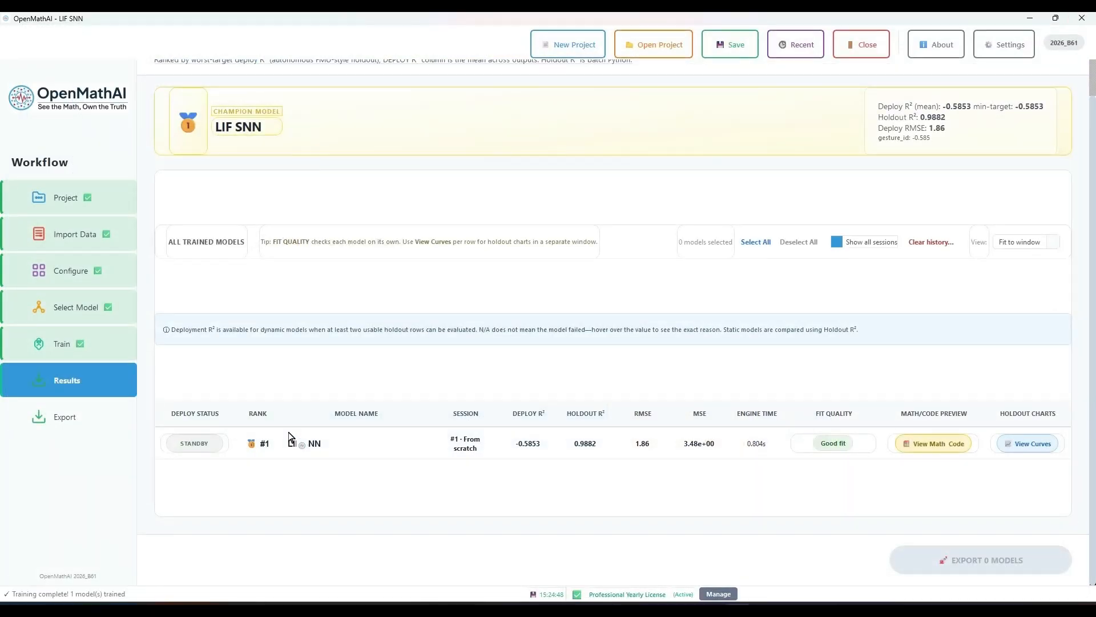
Mark the LIF SNN model for export and proceed to the export stage
click(213, 445)
click(959, 567)
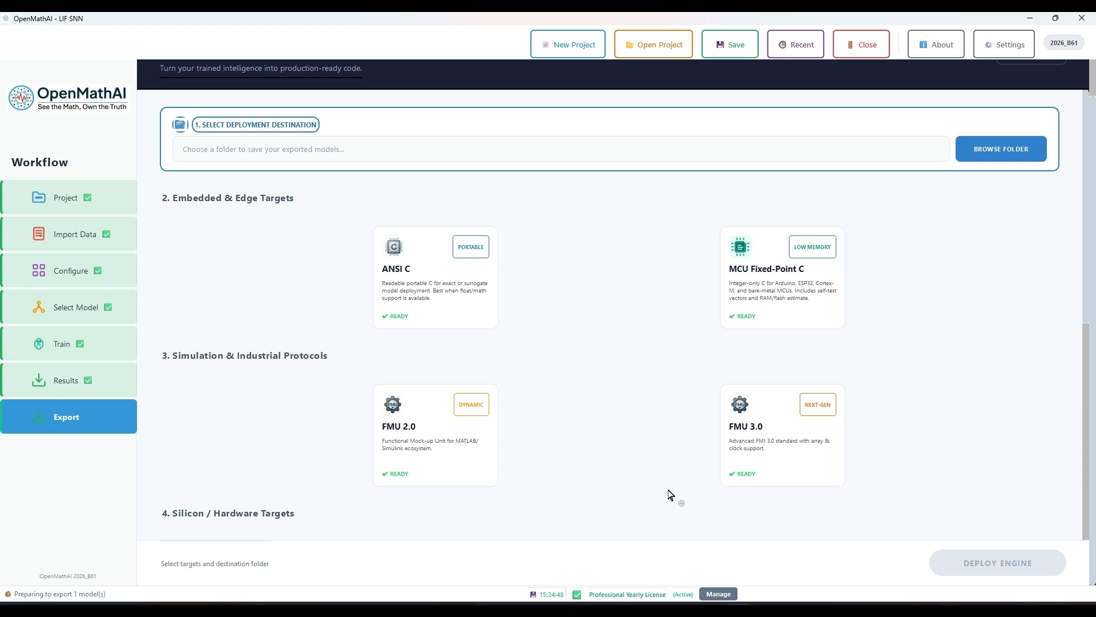
Look through the embedded, simulation, hardware and cloud export targets and the list of models to be bundled
scroll(671, 495, down, 1)
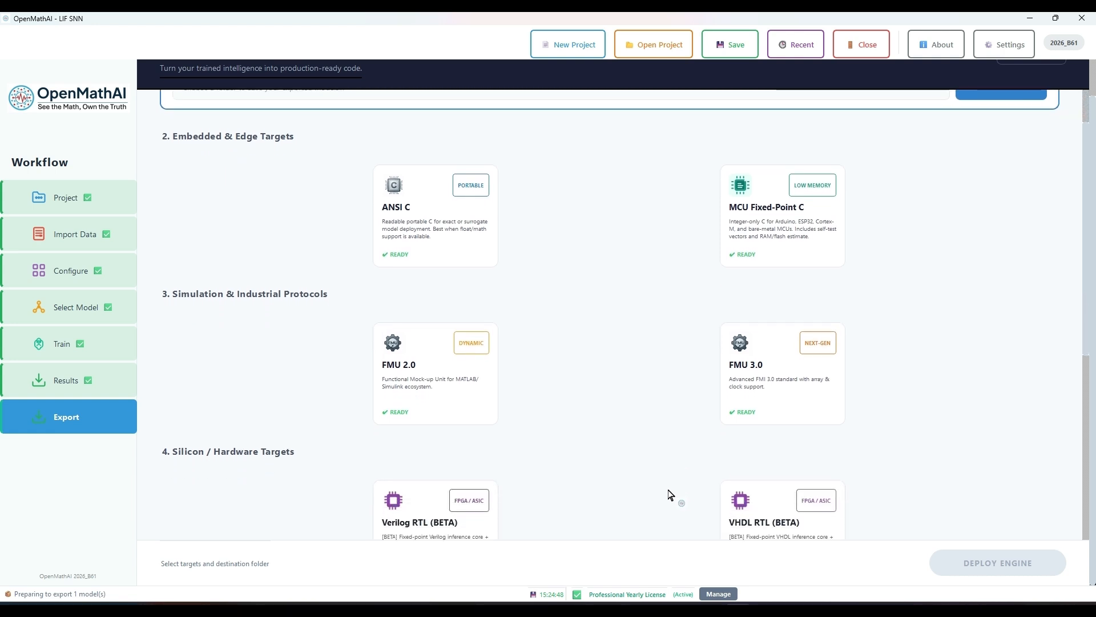
scroll(671, 494, down, 1)
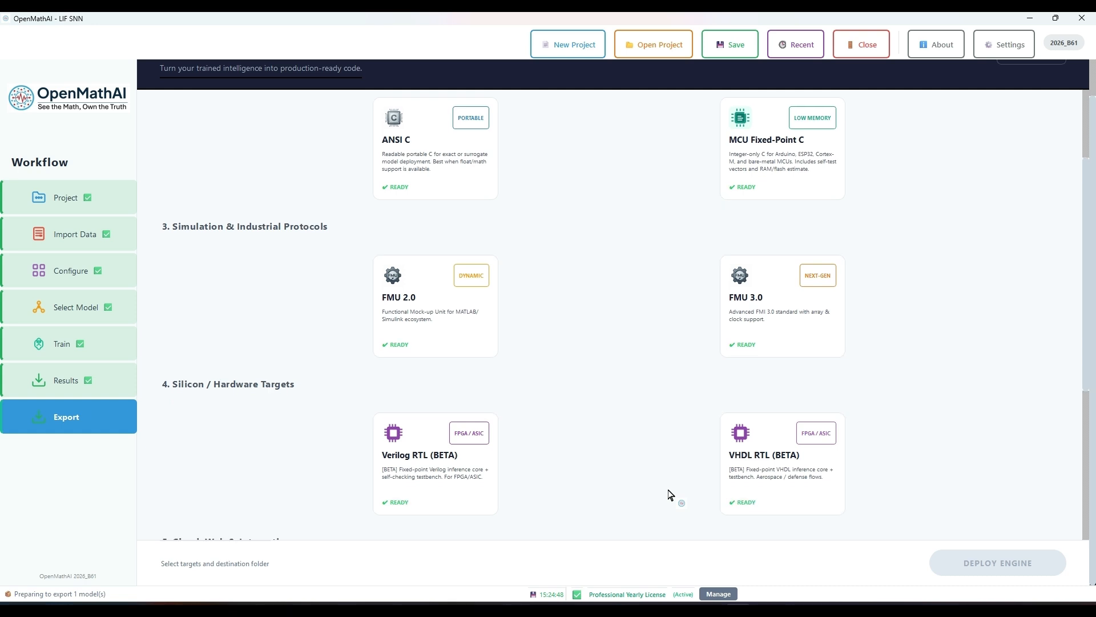
scroll(671, 494, down, 2)
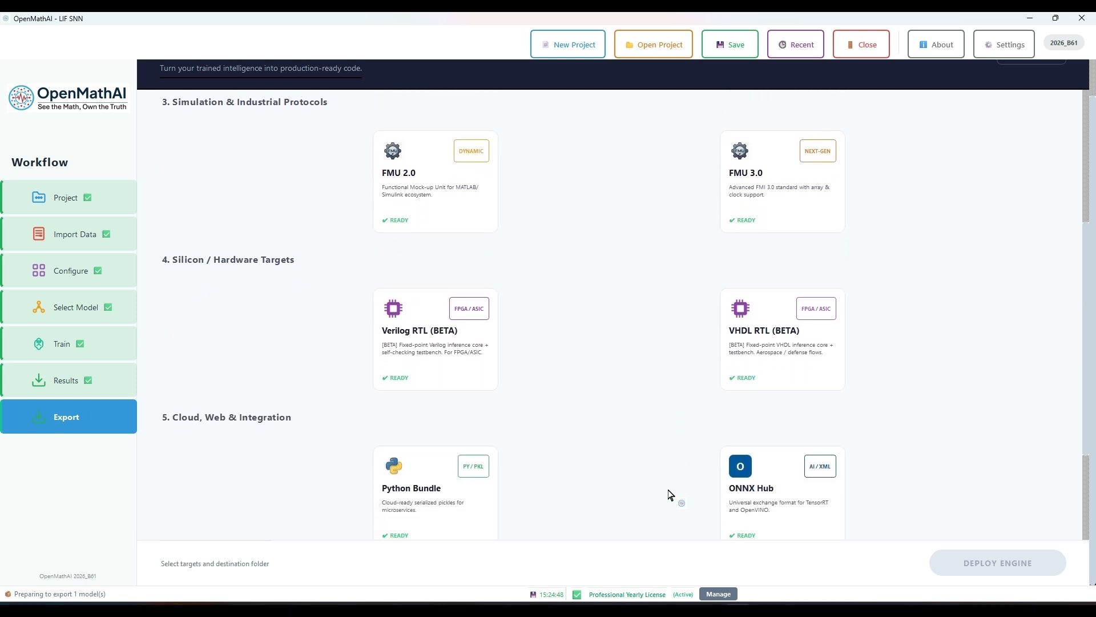
scroll(671, 494, down, 2)
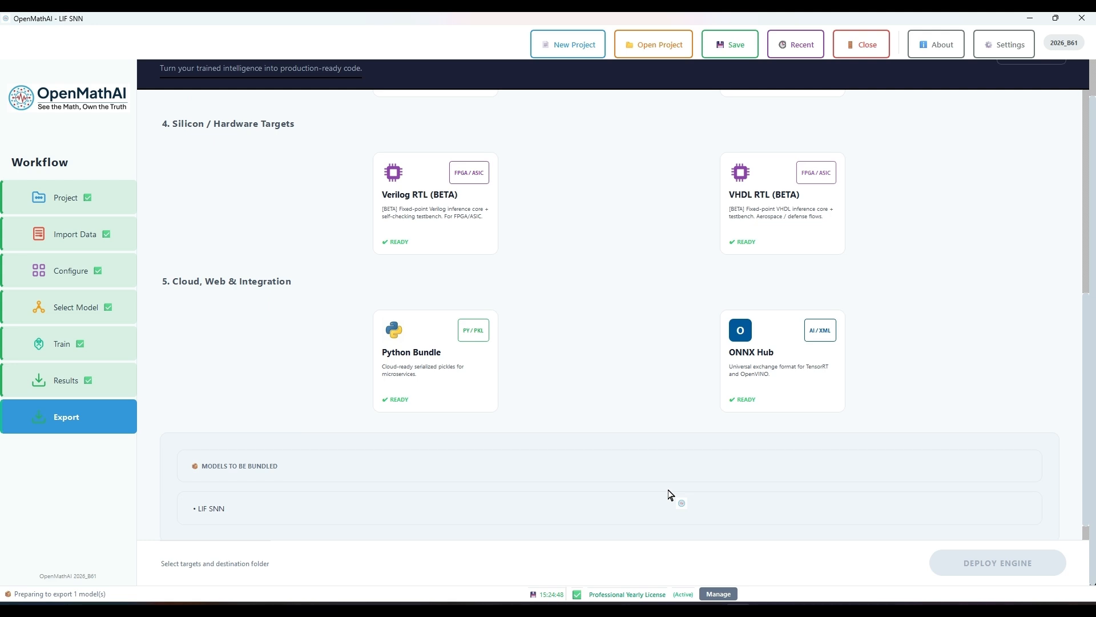
scroll(671, 494, down, 1)
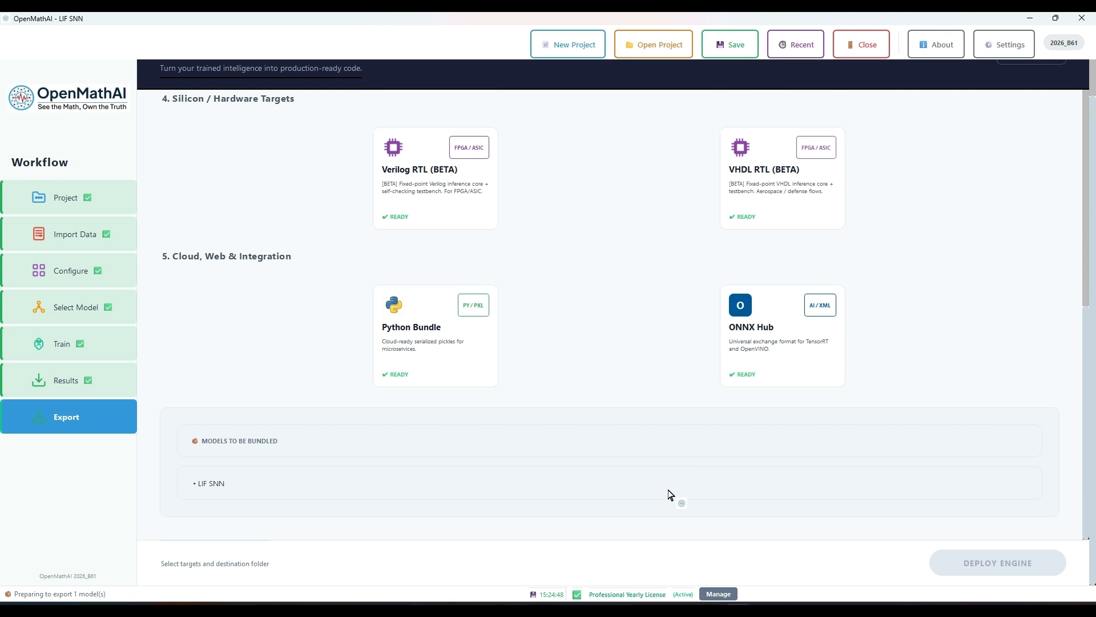